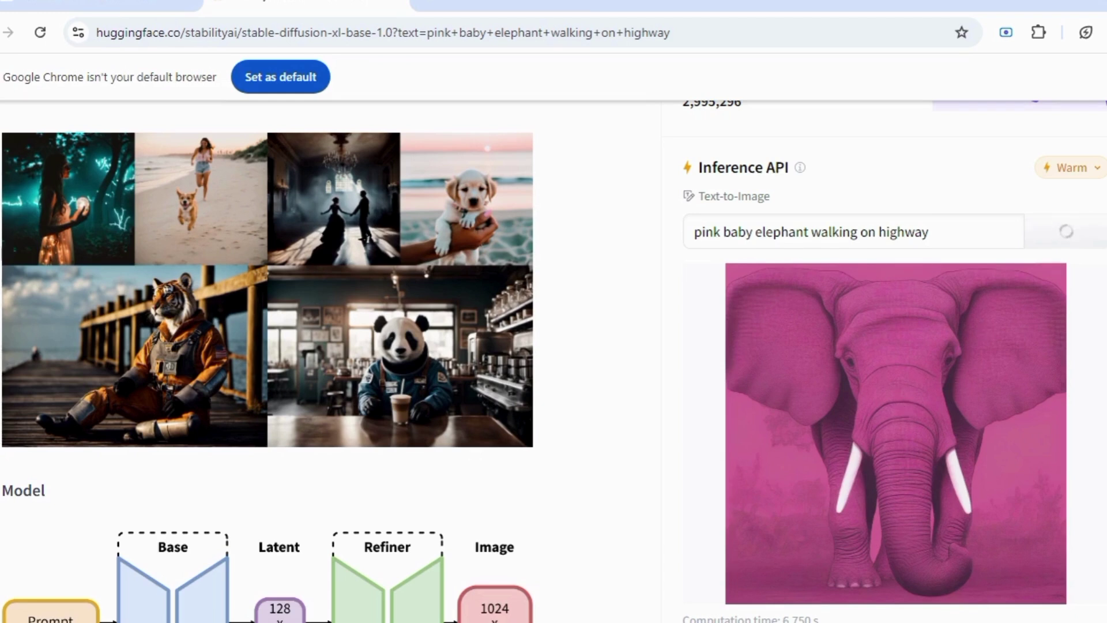
- Look through the stable-diffusion-xl-base-1.0 model card and examine the image generated for the pink baby elephant prompt
scroll(554, 362, "down", 1)
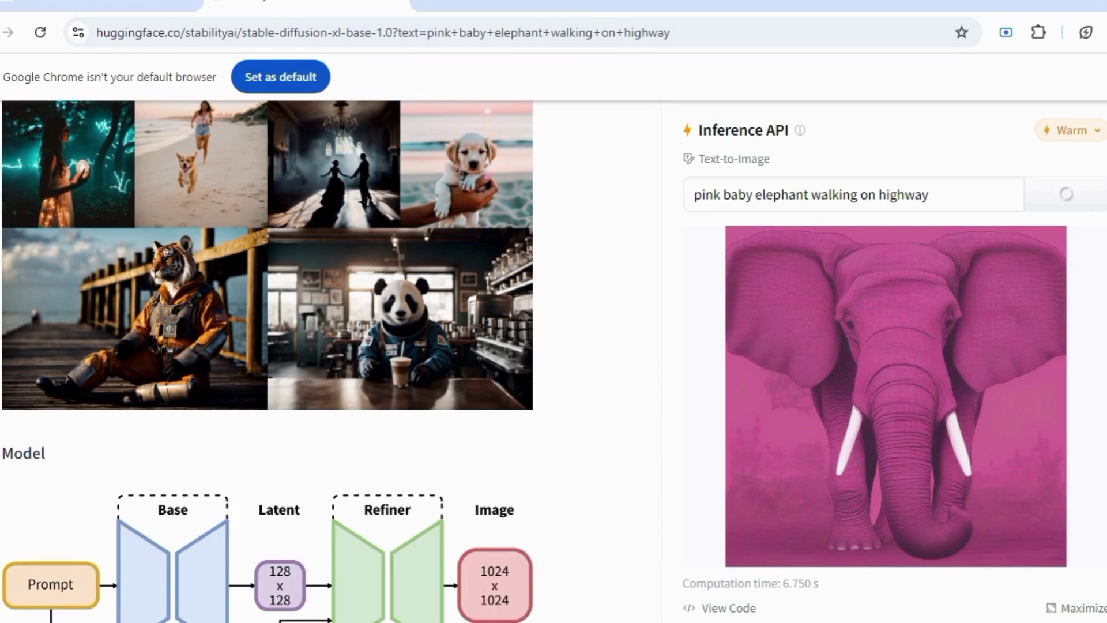
scroll(369, 173, "down", 6)
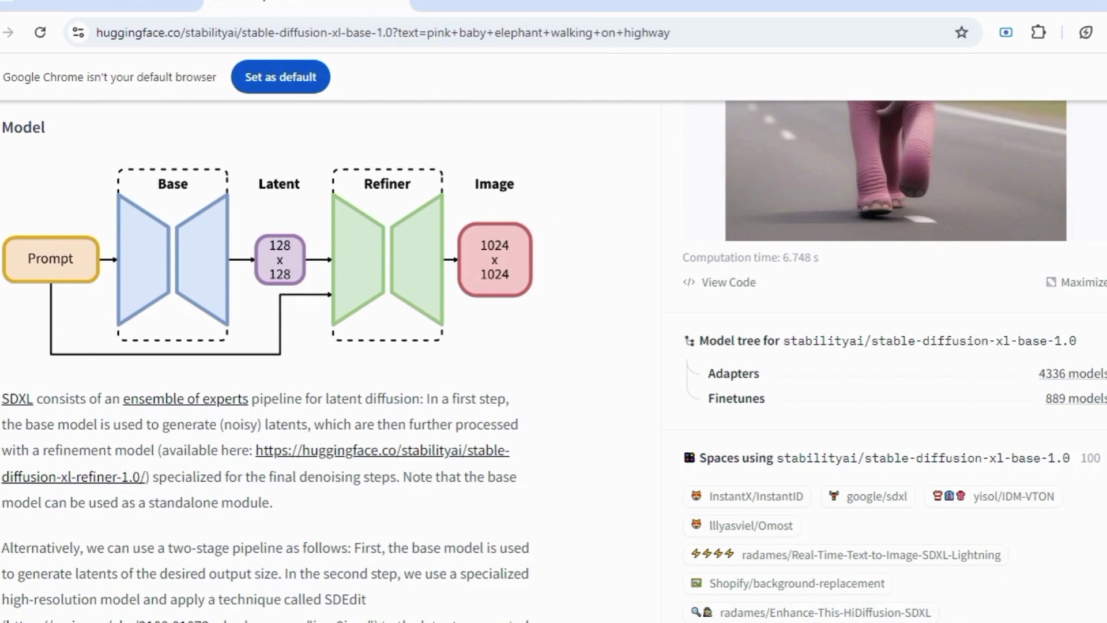
scroll(554, 362, "down", 10)
scroll(265, 365, "down", 9)
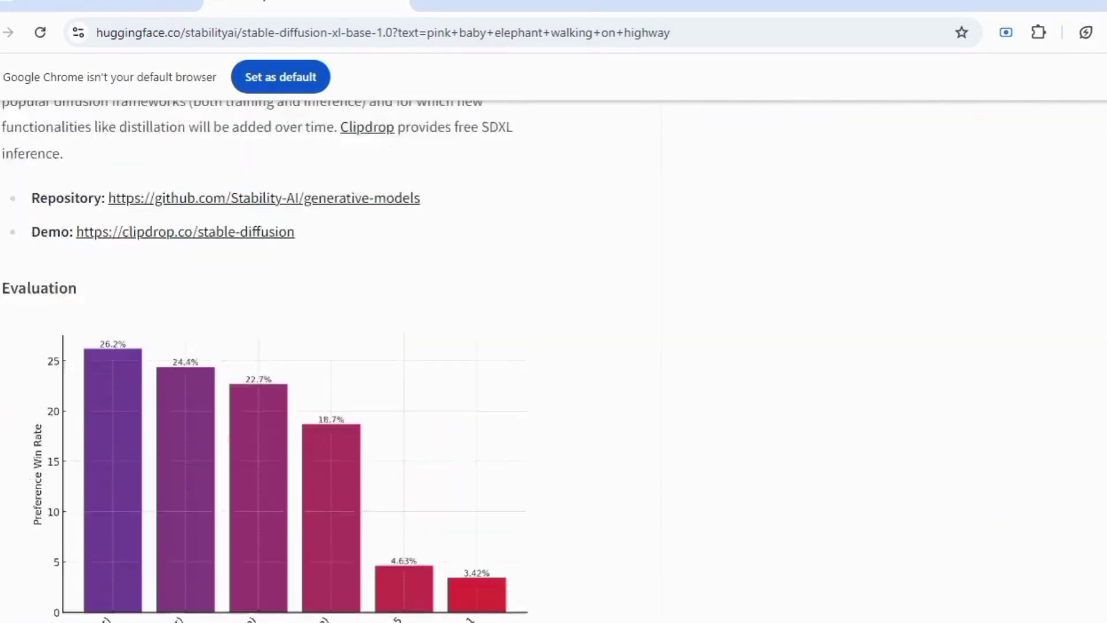
scroll(554, 362, "up", 20)
scroll(554, 362, "down", 4)
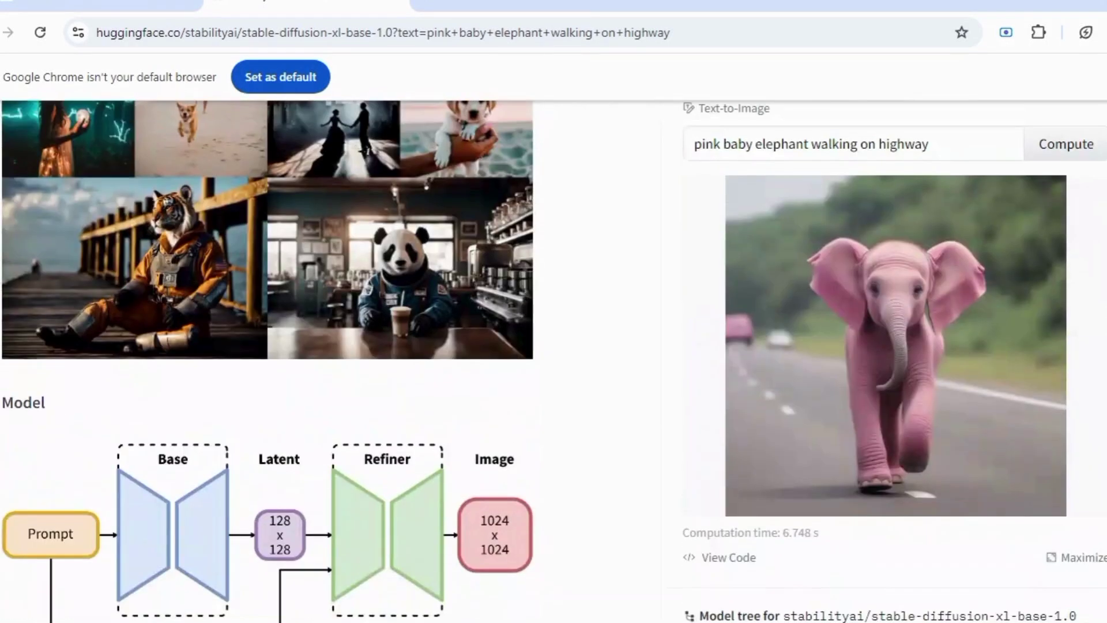
scroll(553, 362, "up", 1)
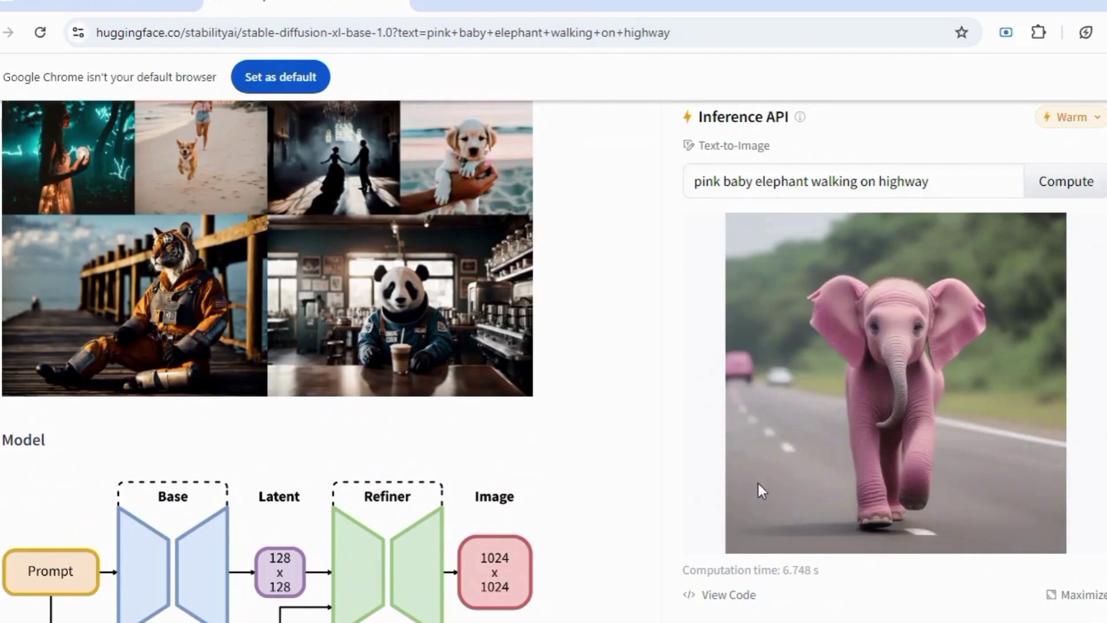
- Extend the prompt to "pink baby elephant and white tiger walking on highway" and generate the image
left_click(929, 181)
left_click(812, 181)
type("and a")
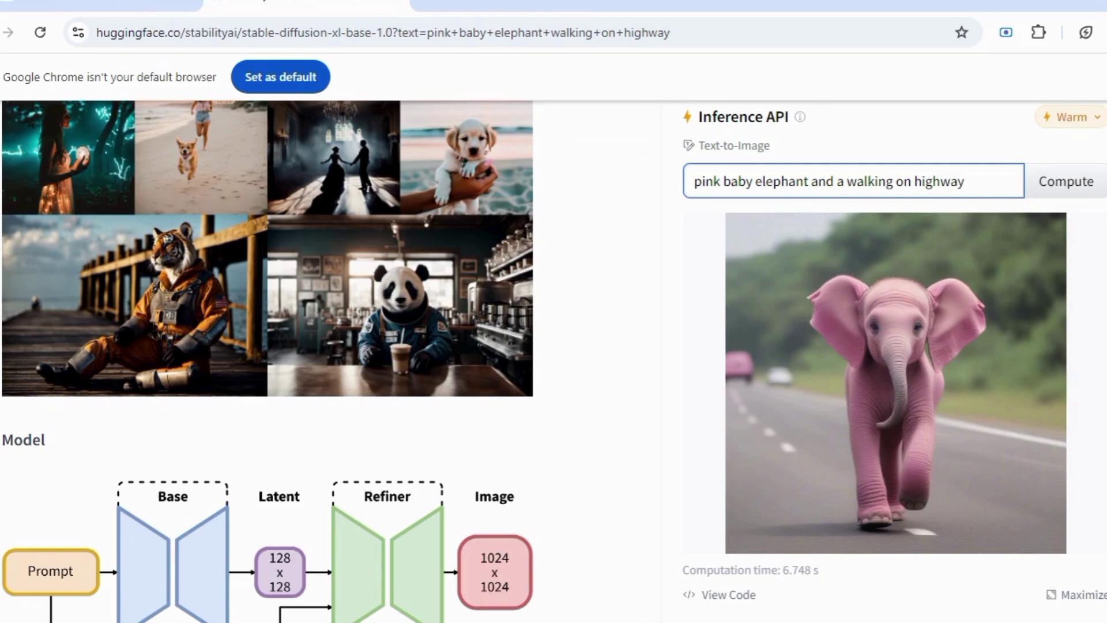
key("BackSpace")
type("white tiger")
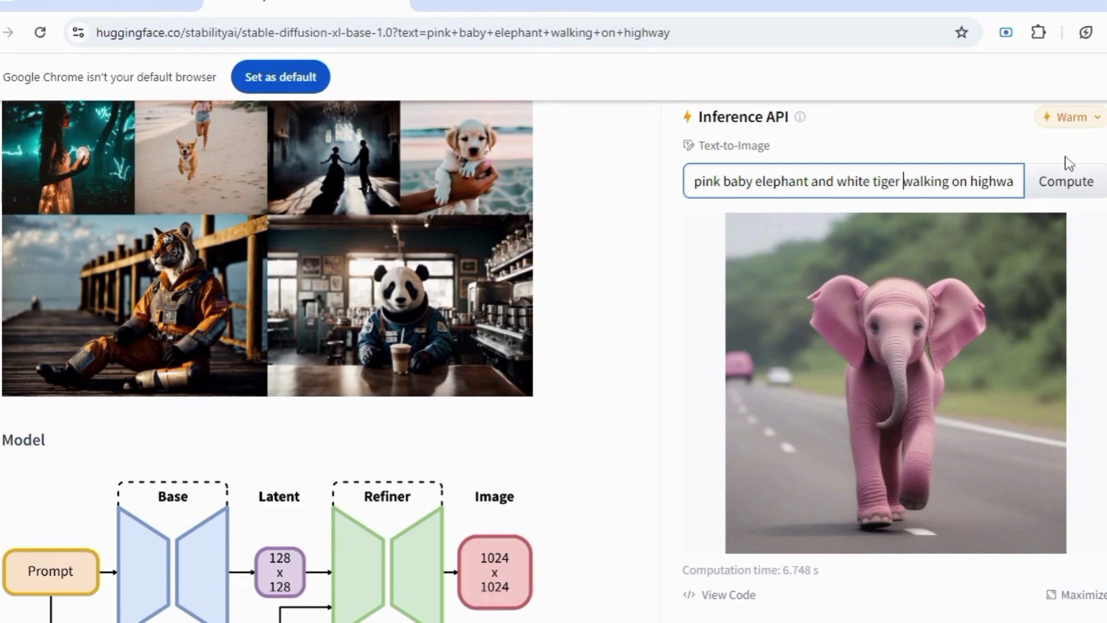
left_click(1074, 184)
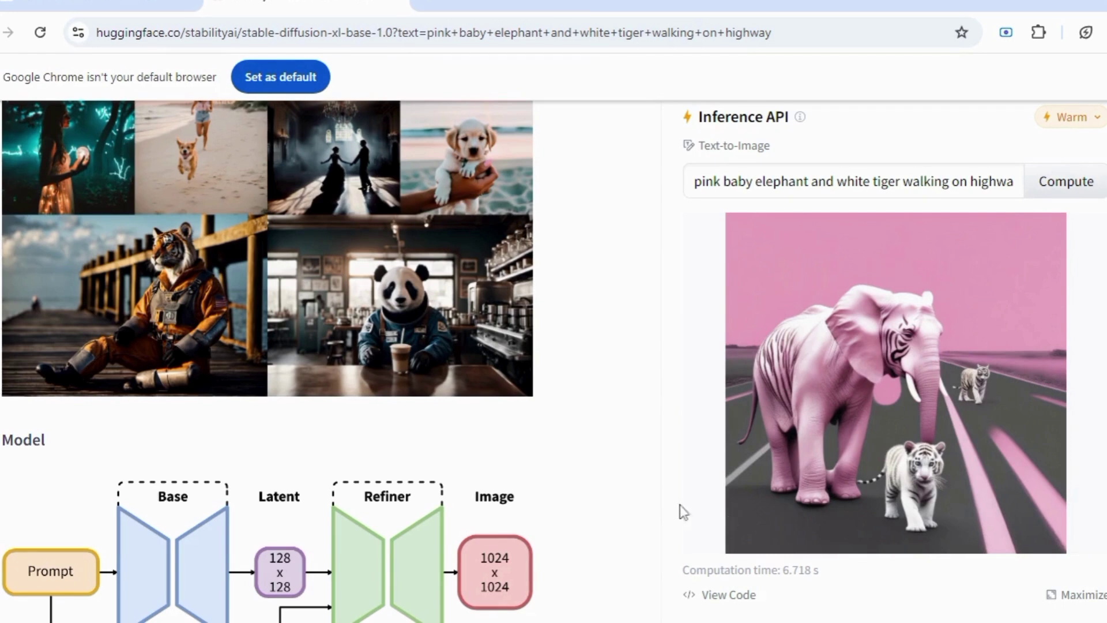
- Replace the prompt with "red apple in baskets, apples must look like realistic, unreal engine, 3d effect" and generate the image
left_click(853, 181)
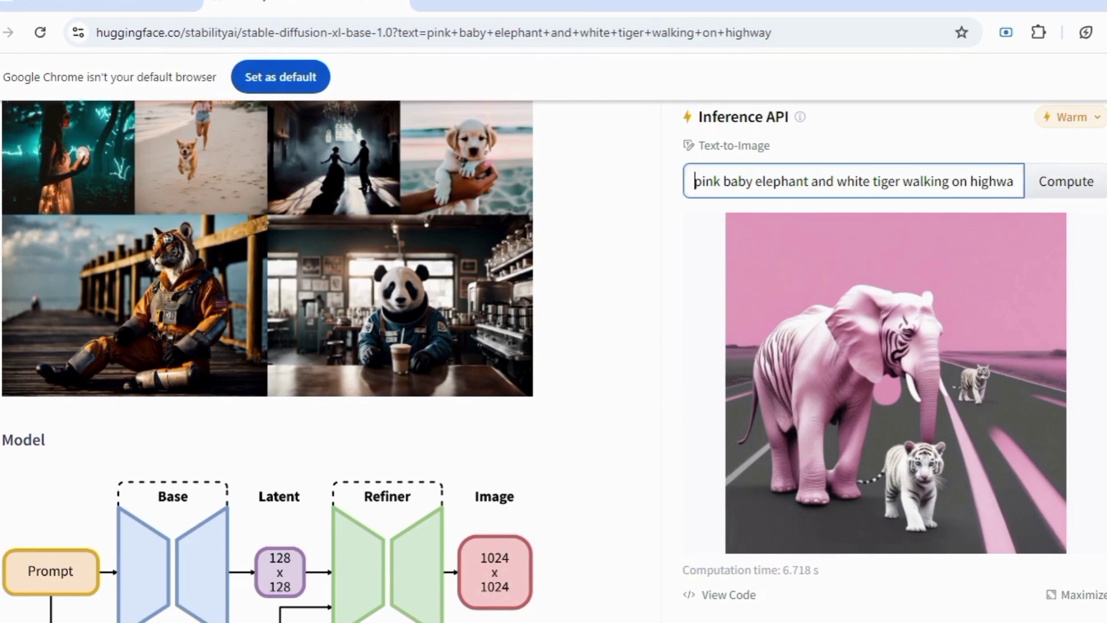
left_click_drag(695, 182, 1032, 188)
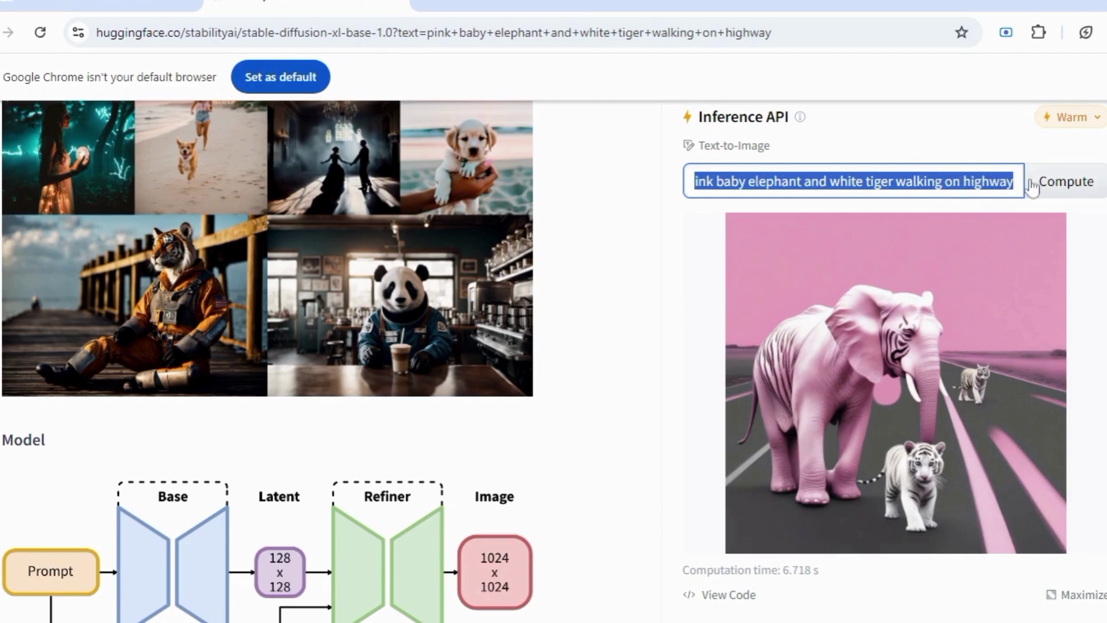
key("BackSpace")
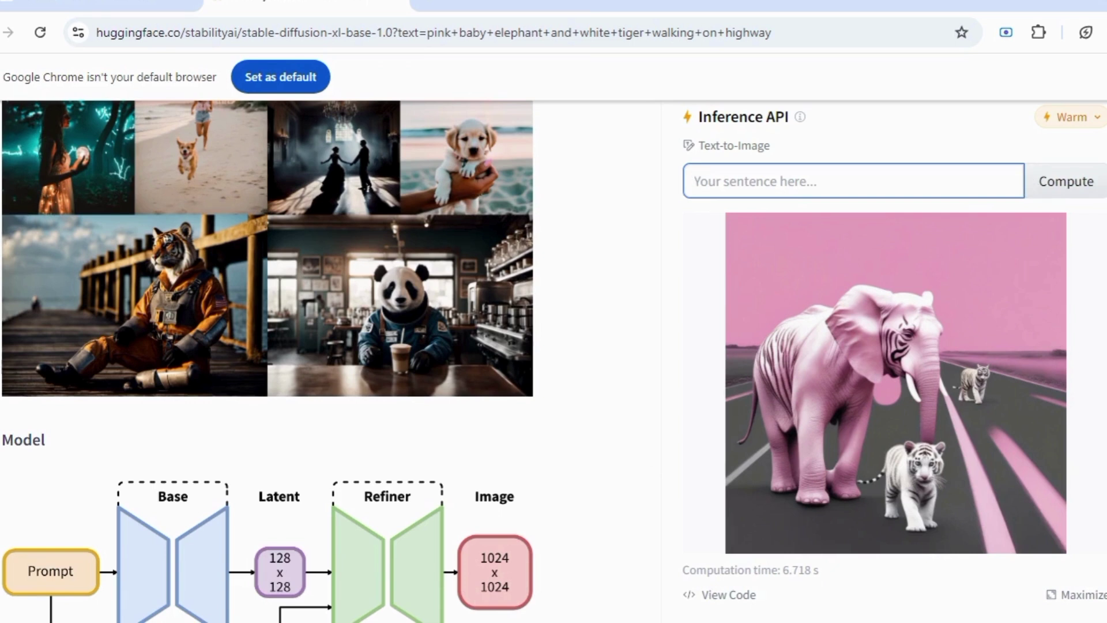
type("red apple in baskets")
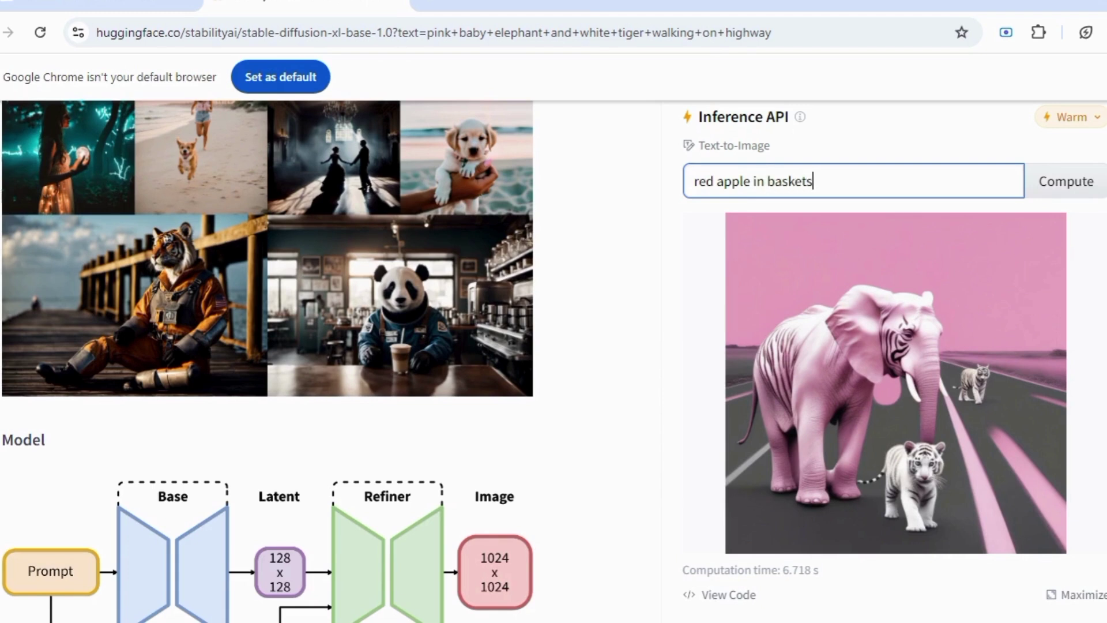
type(", apples must look")
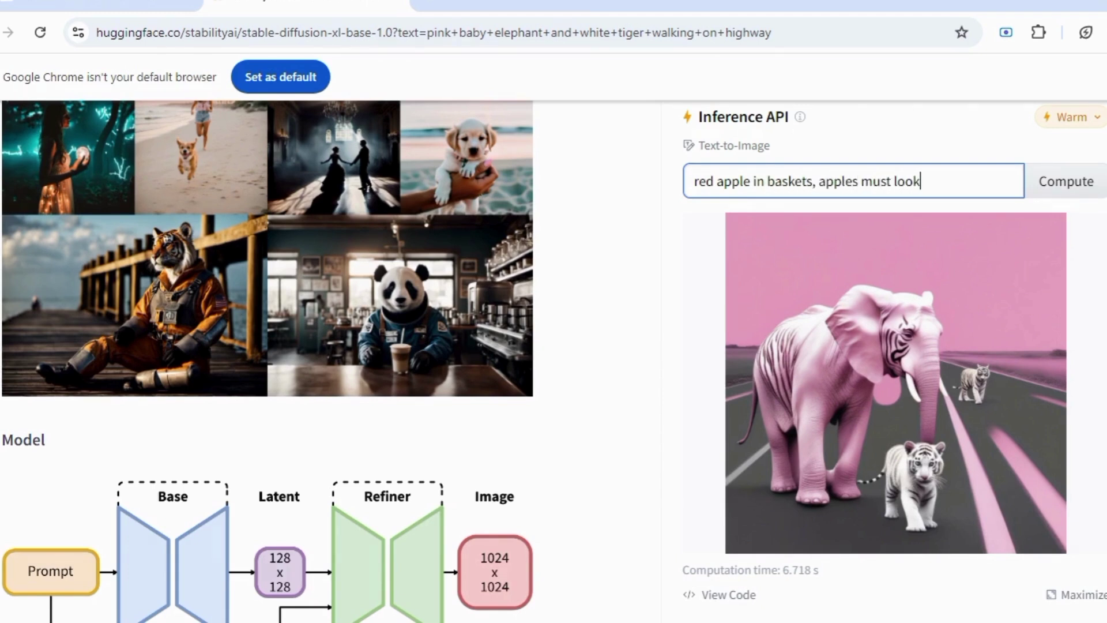
type(" like realistic, unreal engi")
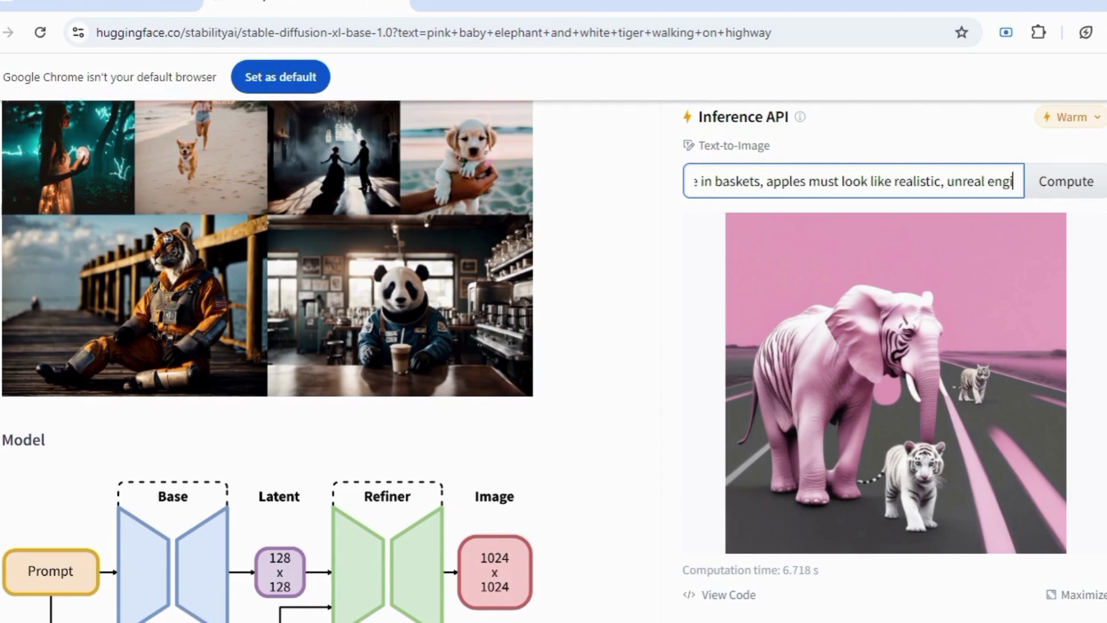
type("ne, 3d effect")
left_click(1064, 183)
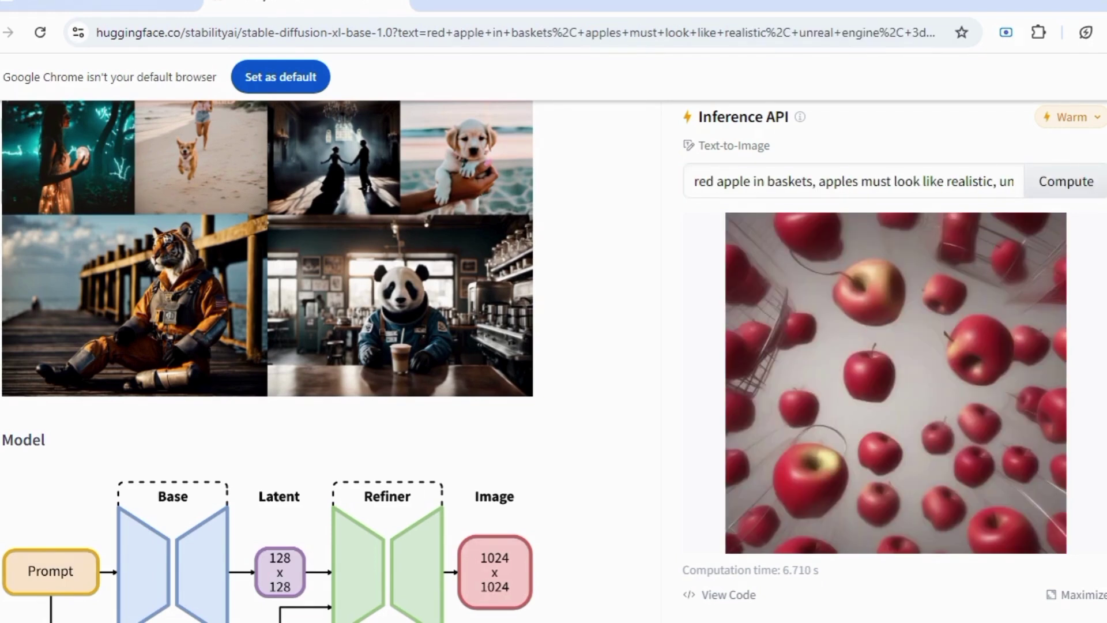
- Remove "unreal engine, 3d effect" from the end of the apple prompt
left_click(1000, 181)
key("End")
key("BackSpace")
key("BackSpace")
key("BackSpace")
key("BackSpace")
key("BackSpace")
key("BackSpace")
key("BackSpace")
key("BackSpace")
key("BackSpace")
key("BackSpace")
key("BackSpace")
key("BackSpace")
key("BackSpace")
key("BackSpace")
key("BackSpace")
key("BackSpace")
key("BackSpace")
key("BackSpace")
key("BackSpace")
key("BackSpace")
key("BackSpace")
key("BackSpace")
key("BackSpace")
key("BackSpace")
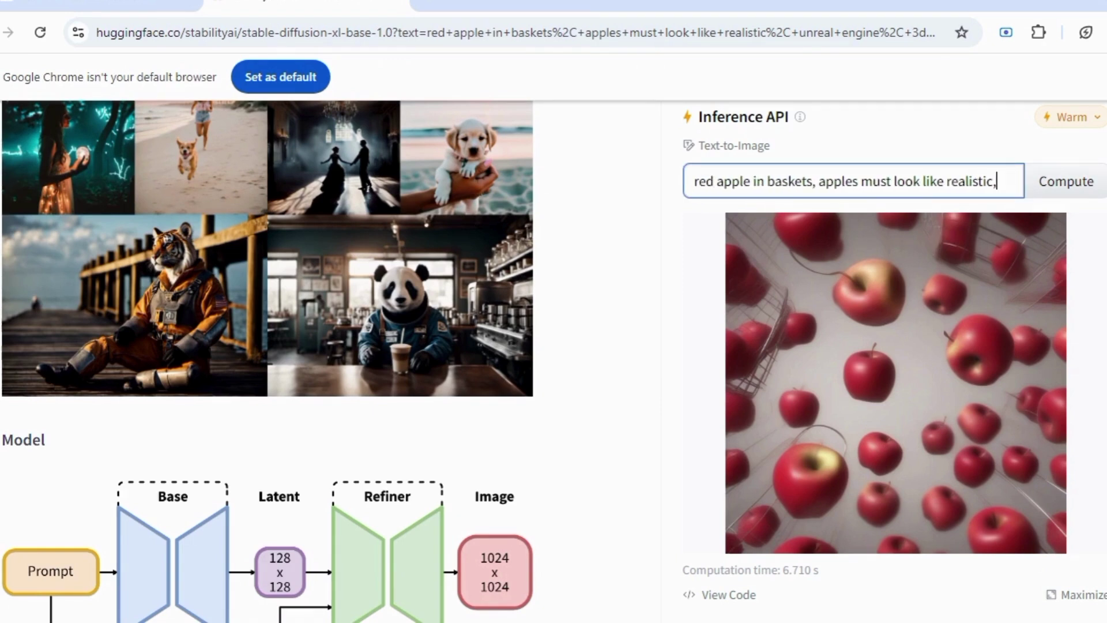
- Change "baskets" to "basket place on table" in the apple prompt and generate the image
left_click(813, 181)
key("BackSpace")
type("place on table")
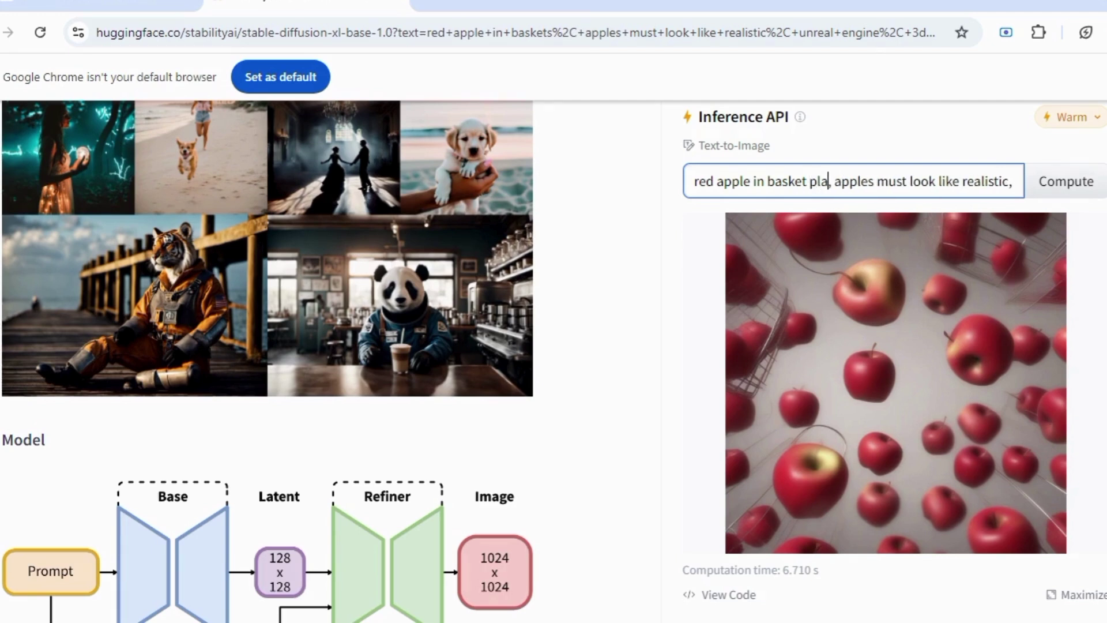
left_click(1062, 188)
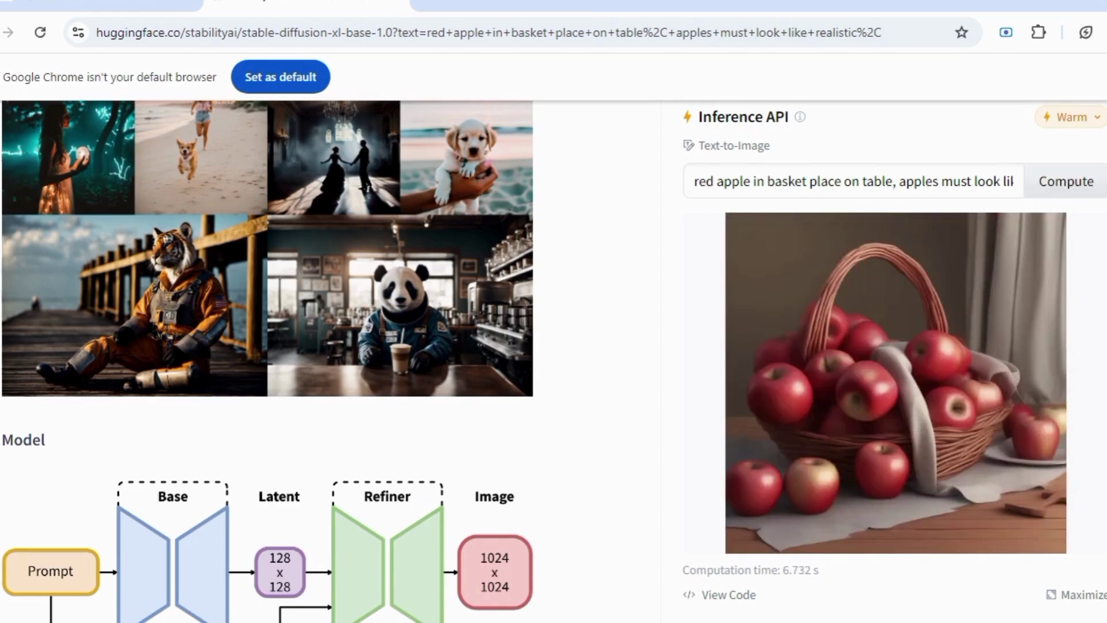
- Clear the prompt and open the black-forest-labs/FLUX.1-schnell model from the Text-to-Image models list
left_click_drag(695, 182, 1046, 195)
key("BackSpace")
scroll(99, 273, "up", 5)
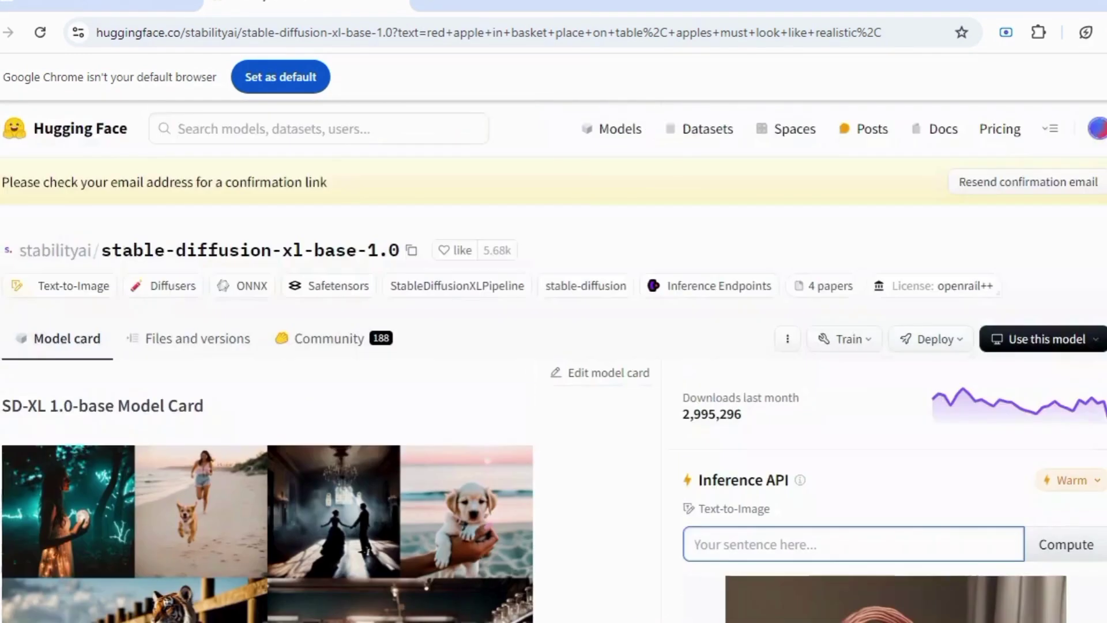
left_click(75, 288)
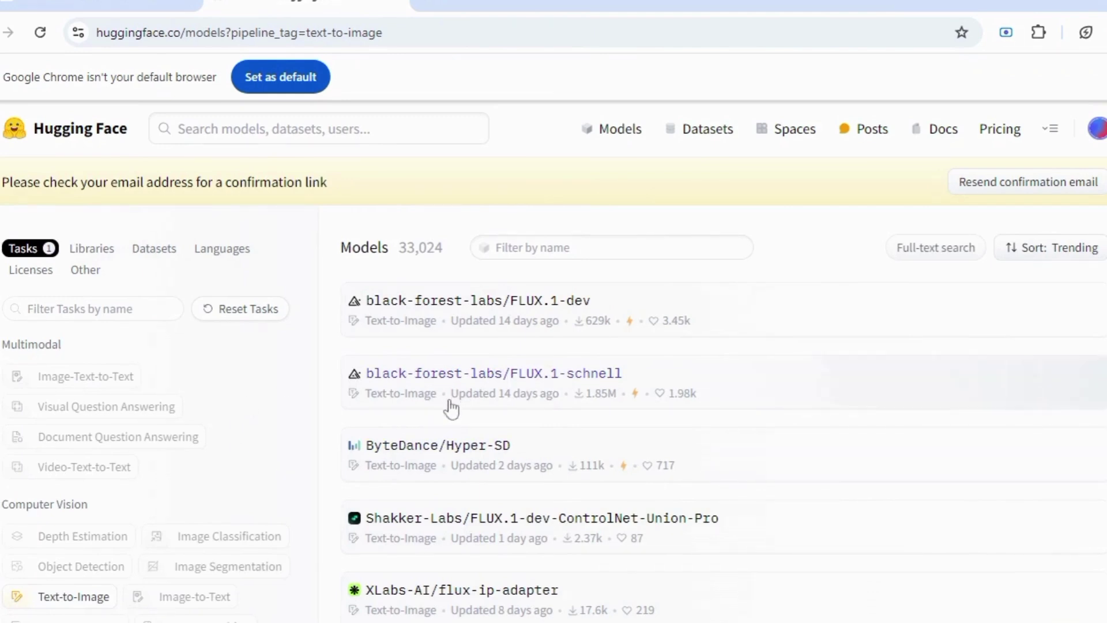
left_click(450, 379)
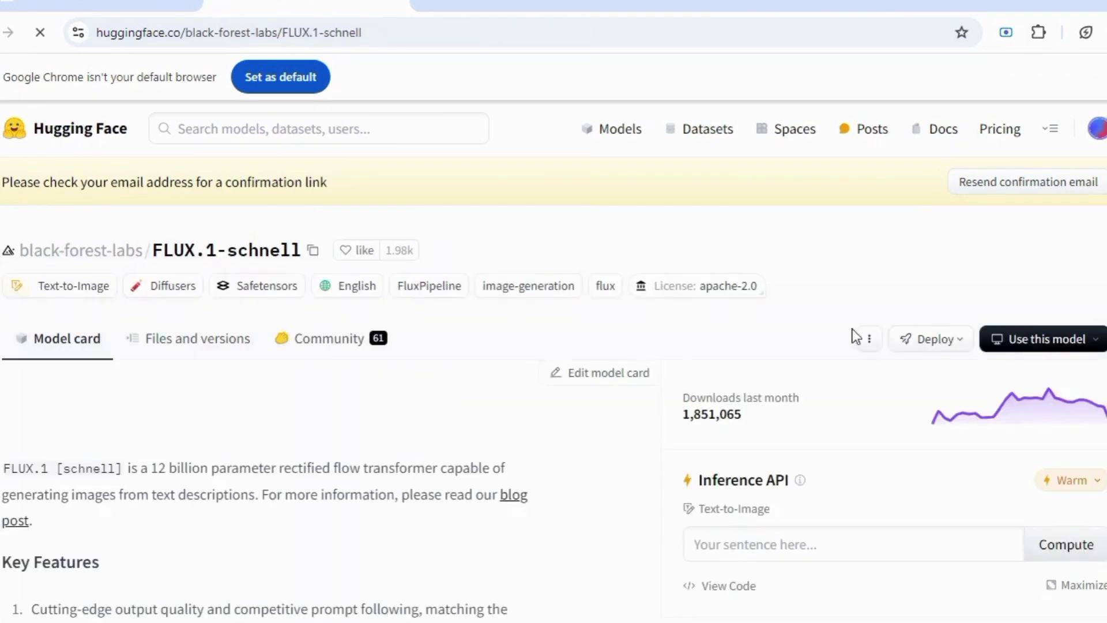
- Generate an image with FLUX.1-schnell from the prompt 'write "go" with neon lights in a room wall' and view the whole result
scroll(852, 336, "down", 3)
scroll(704, 361, "down", 1)
left_click(701, 325)
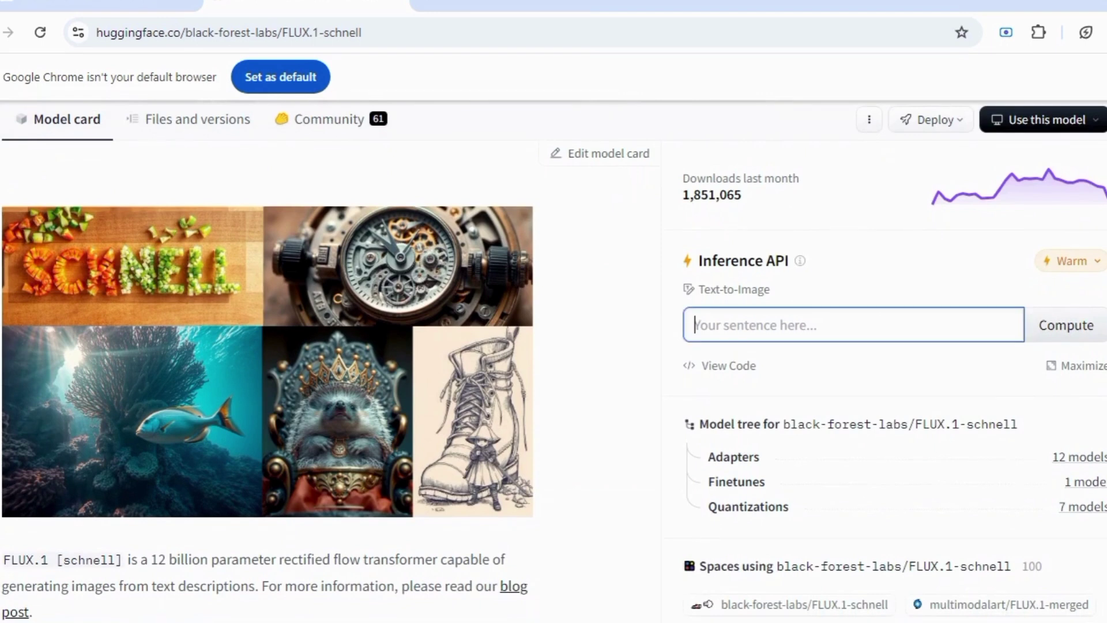
type("write \"go\" with neon lights")
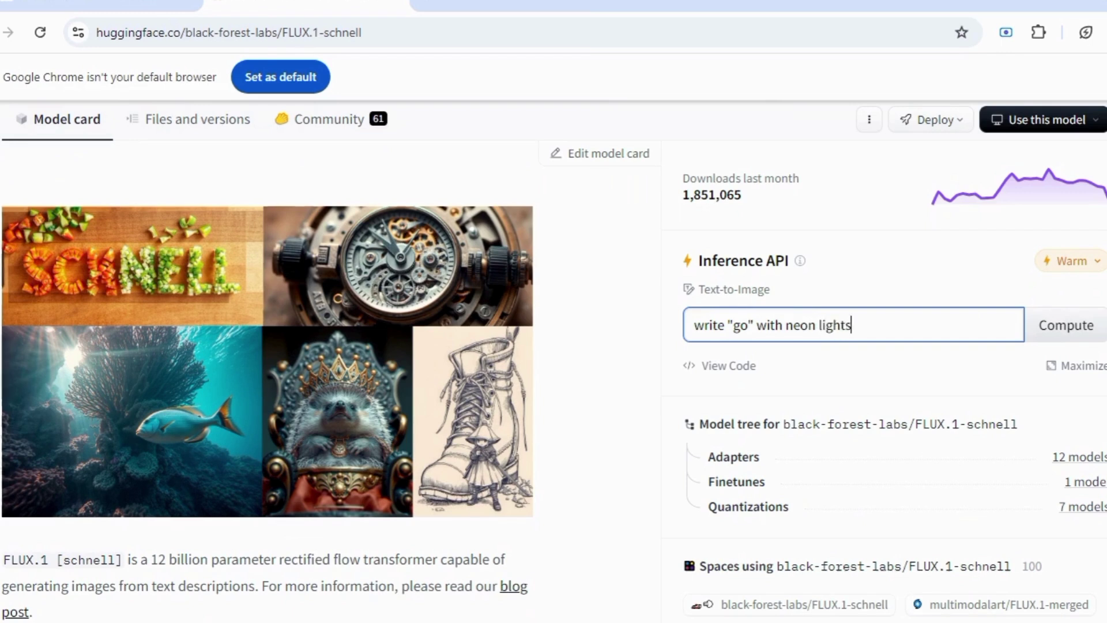
type(" in a room wall")
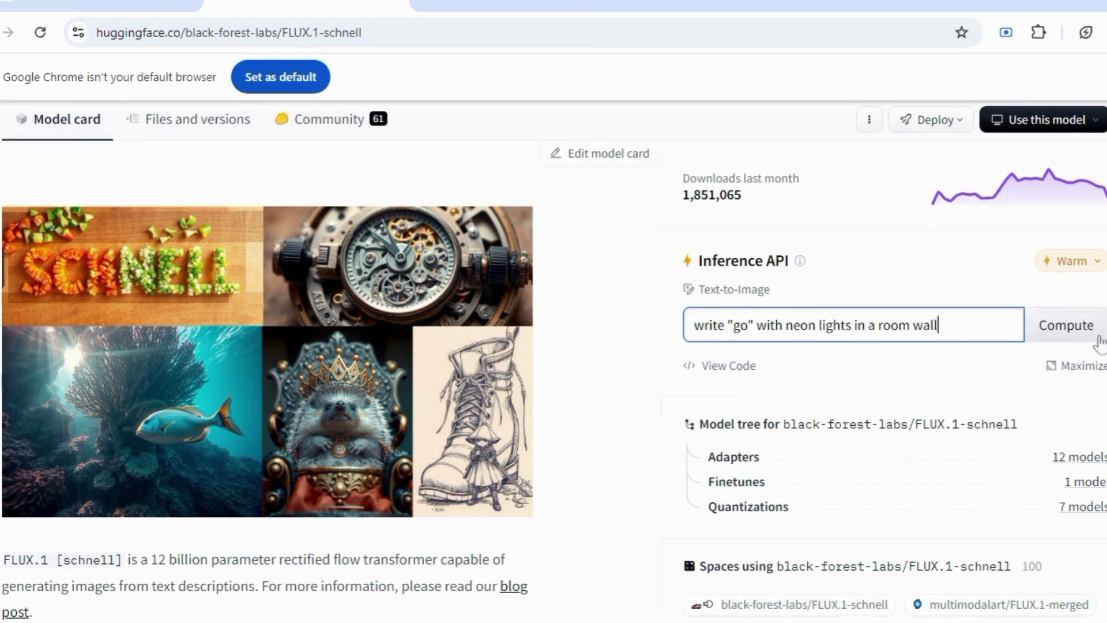
left_click(1080, 341)
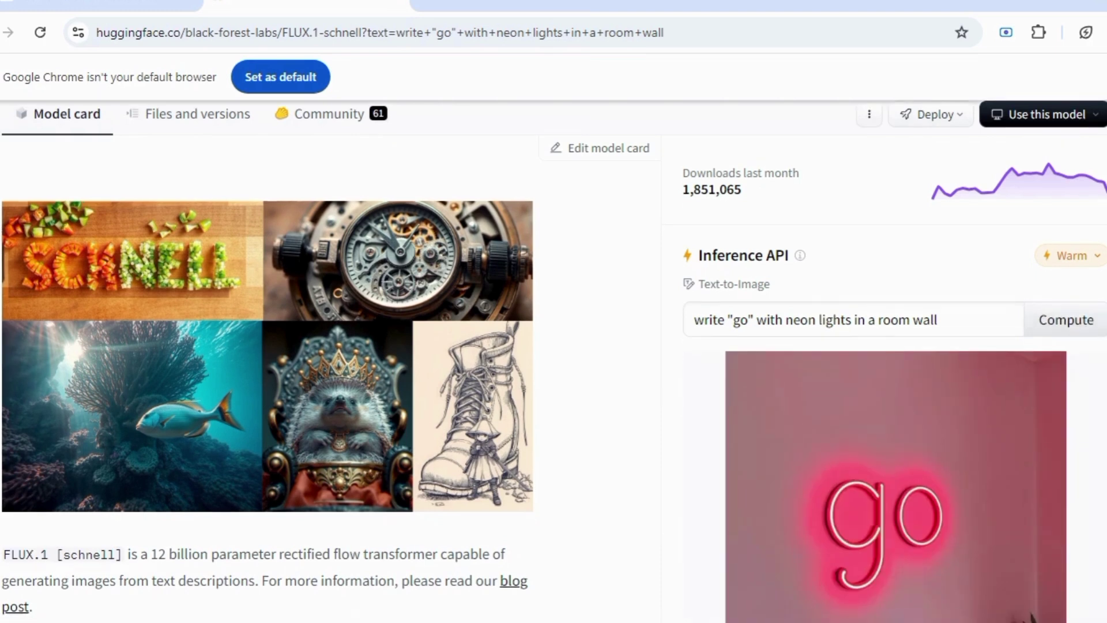
scroll(553, 362, "down", 2)
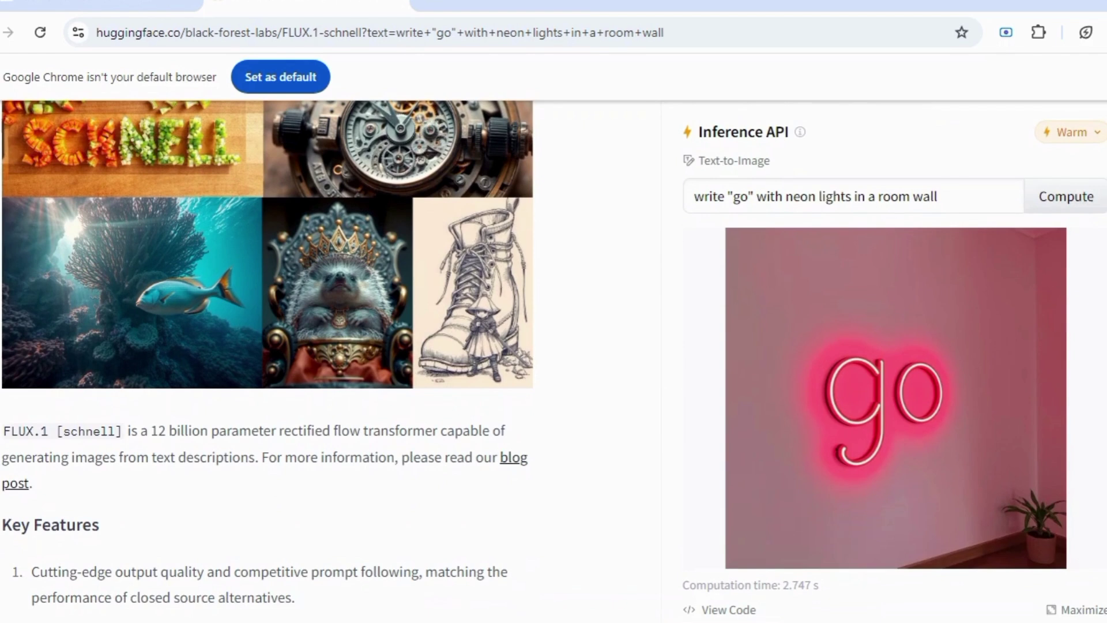
scroll(553, 362, "up", 1)
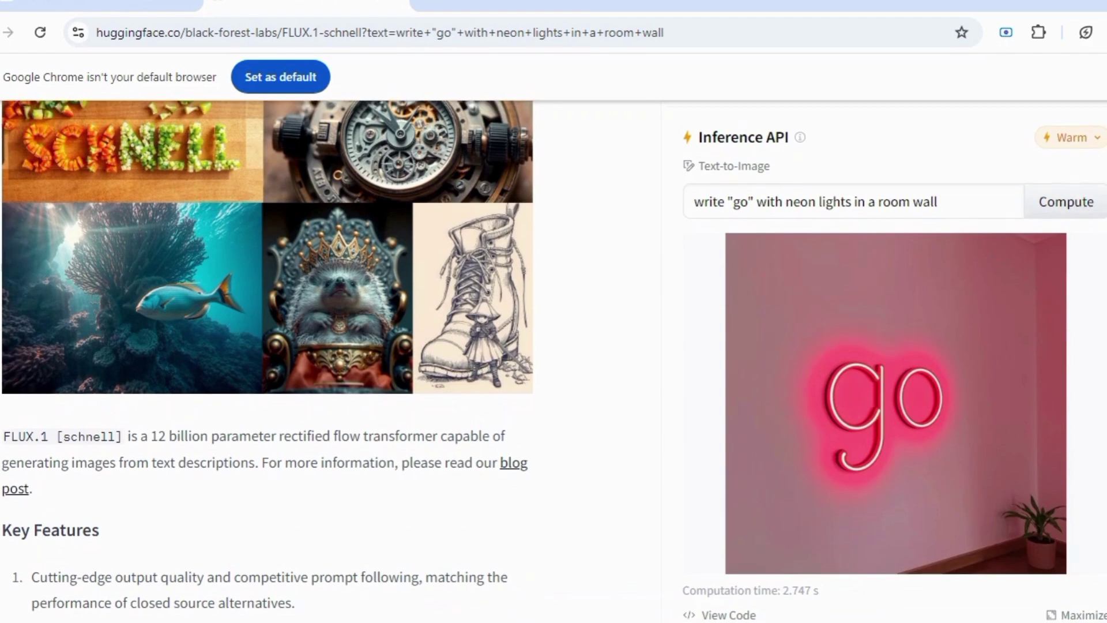
scroll(554, 361, "down", 1)
scroll(553, 361, "up", 1)
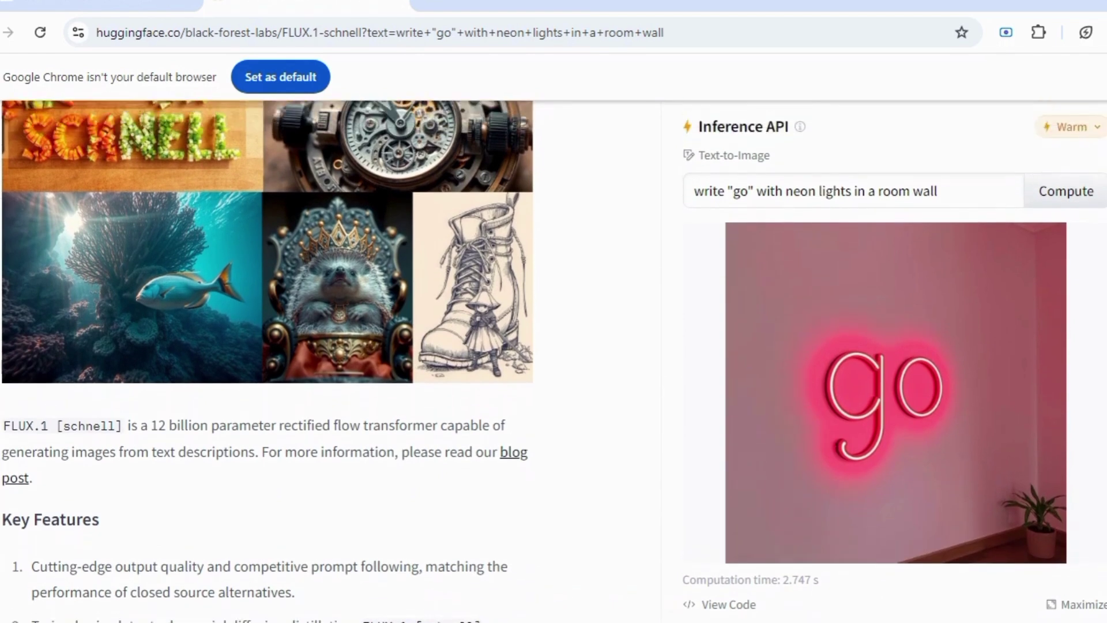
- Replace the quoted word "go" in the neon prompt with a first name and generate the image
double_click(738, 191)
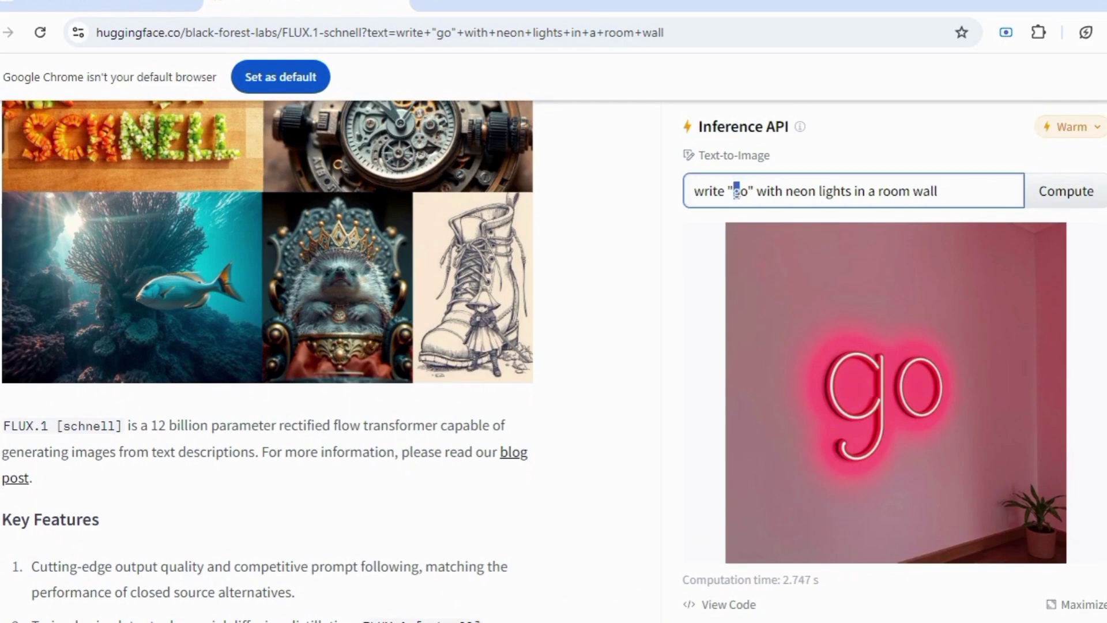
type("emaan")
left_click(1043, 194)
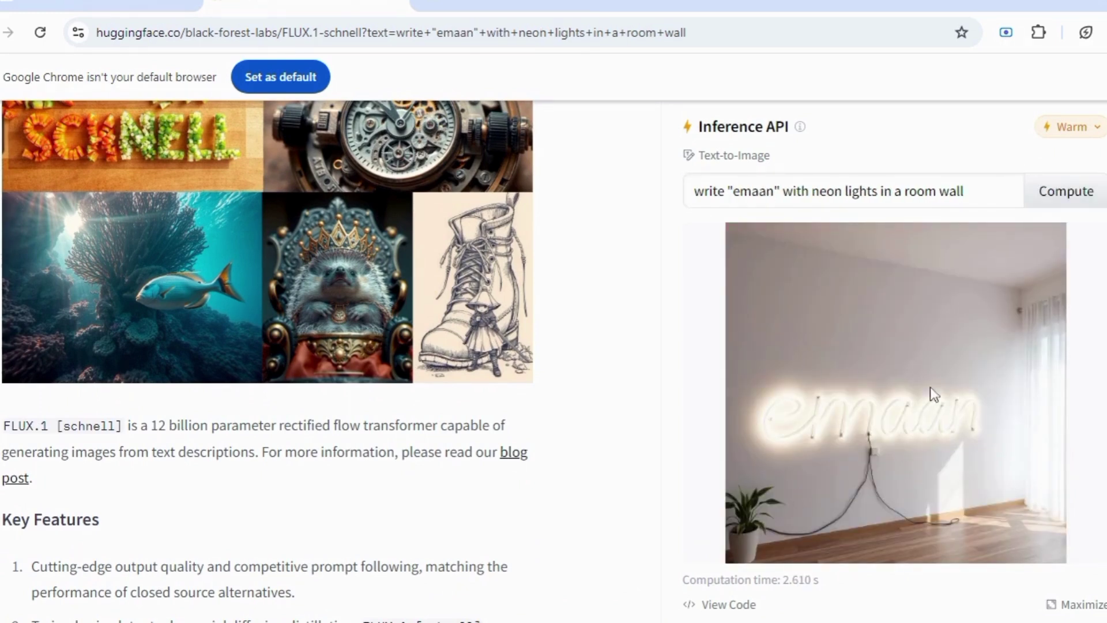
- Replace the quoted name in the neon prompt with "prompt" and generate the image
left_click_drag(733, 191, 775, 191)
type("prompt")
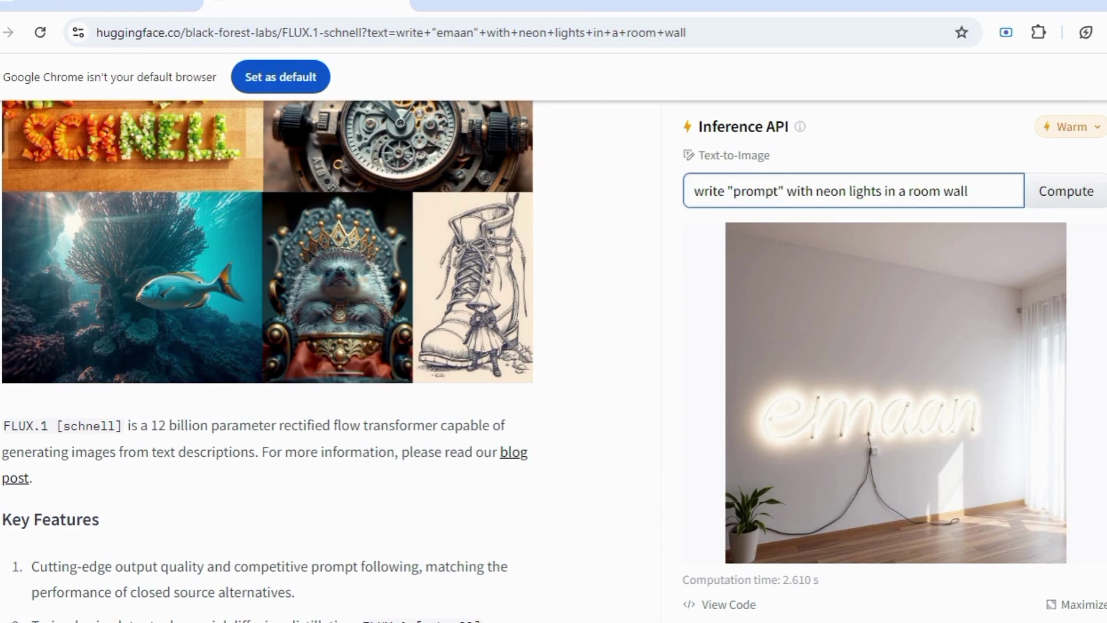
left_click(1088, 203)
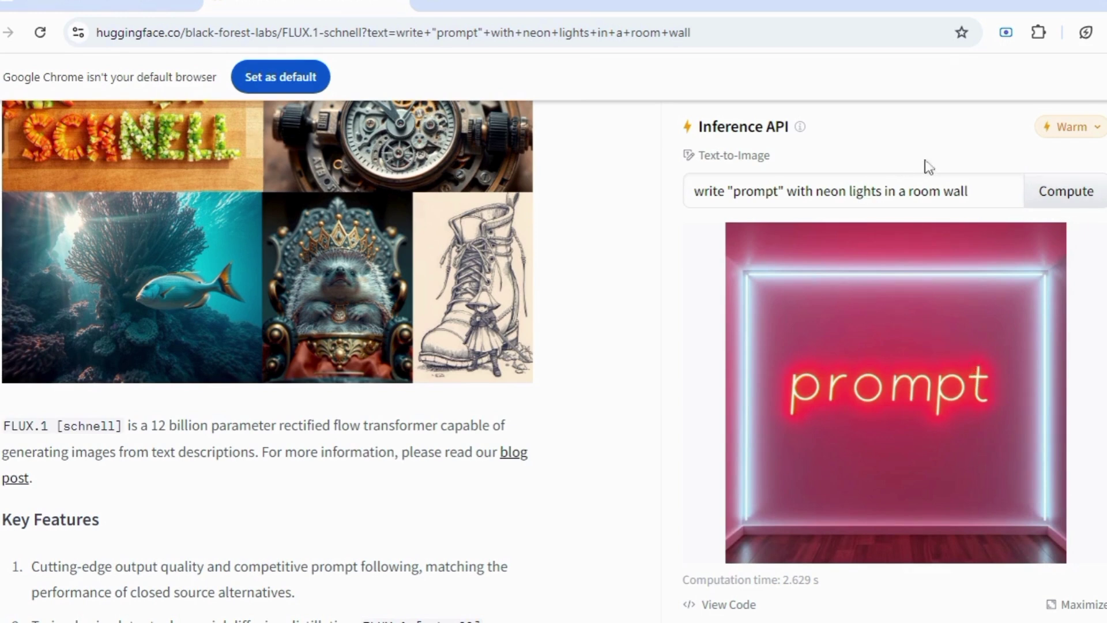
- Generate an image from the prompt "white fish in a crystal clear blue water and sunlight touch" and view the result enlarged
left_click_drag(969, 191, 695, 191)
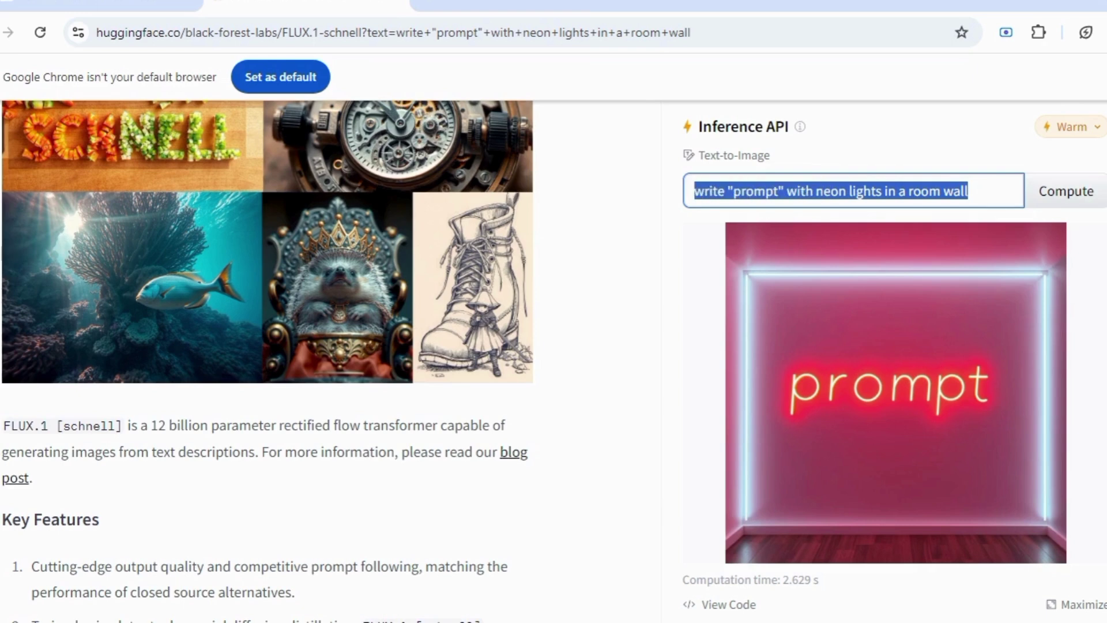
key("BackSpace")
type("white fish in a crystal clear blue was")
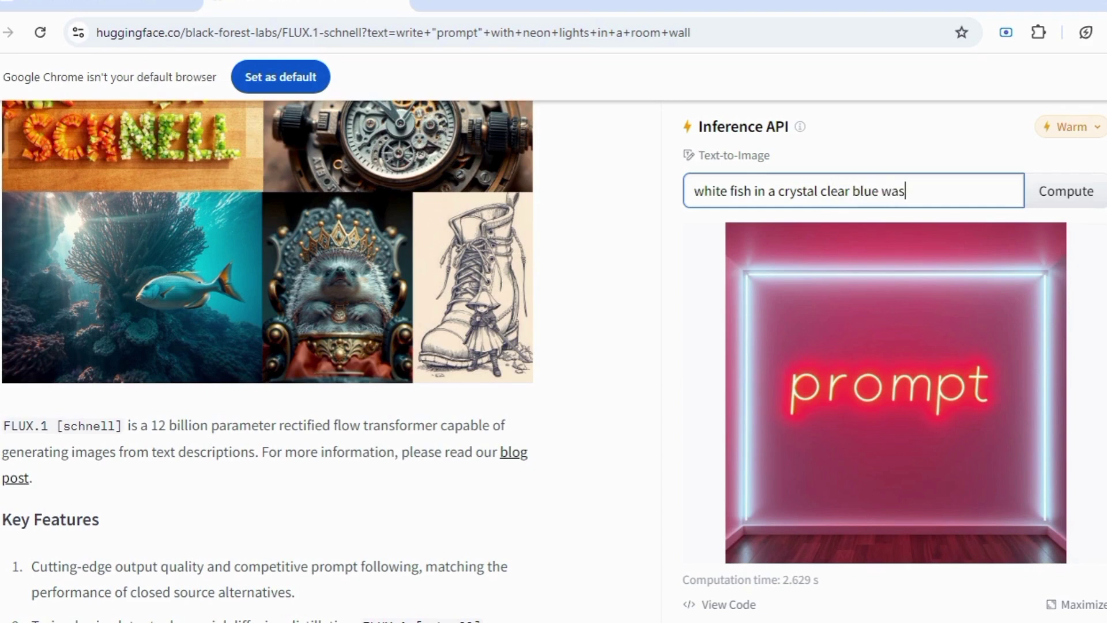
key("BackSpace")
type("ter and sunlight touch")
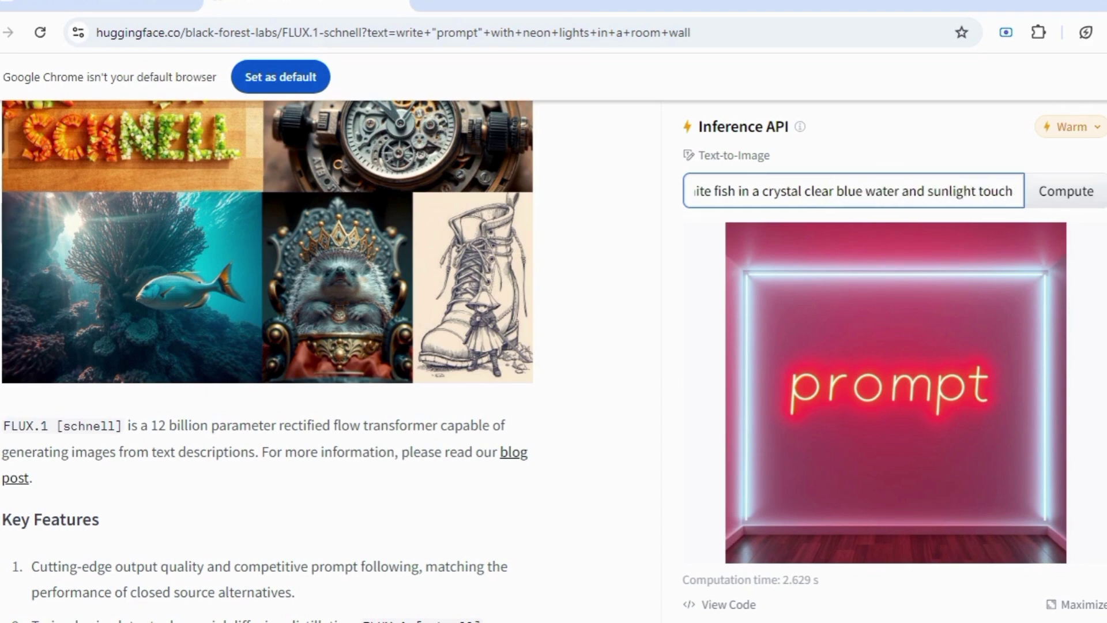
key("Return")
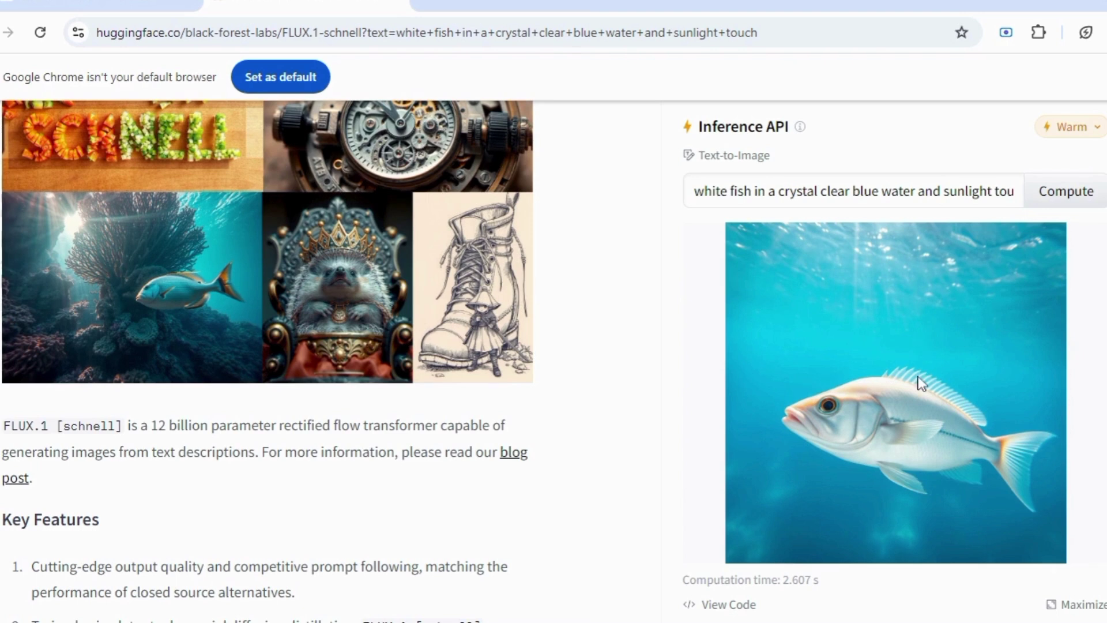
scroll(922, 384, "up", 8)
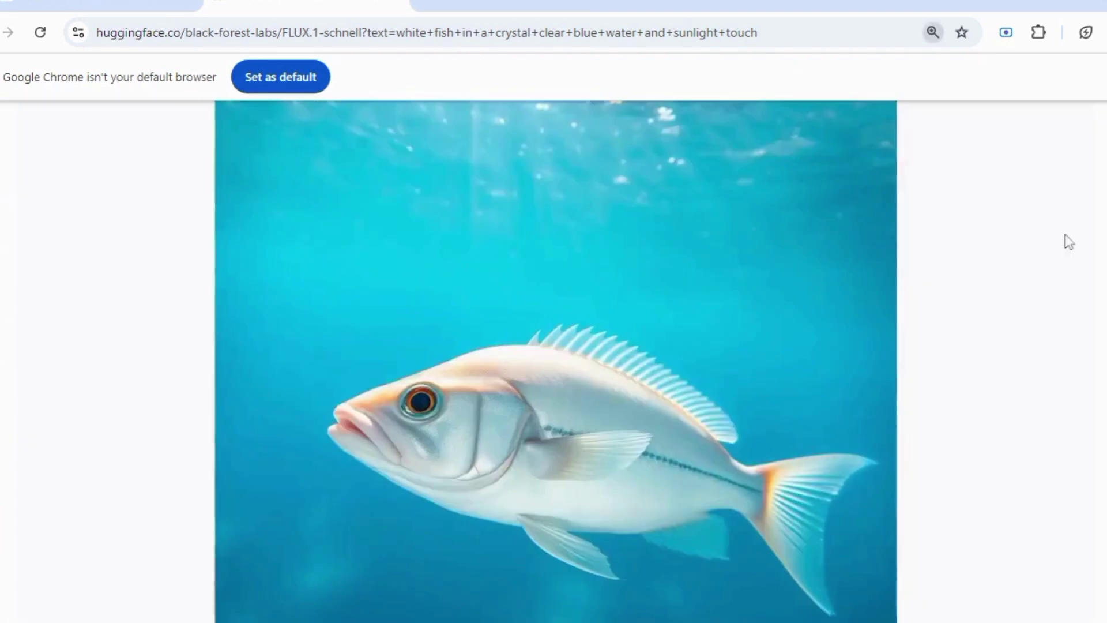
scroll(1064, 232, "down", 3)
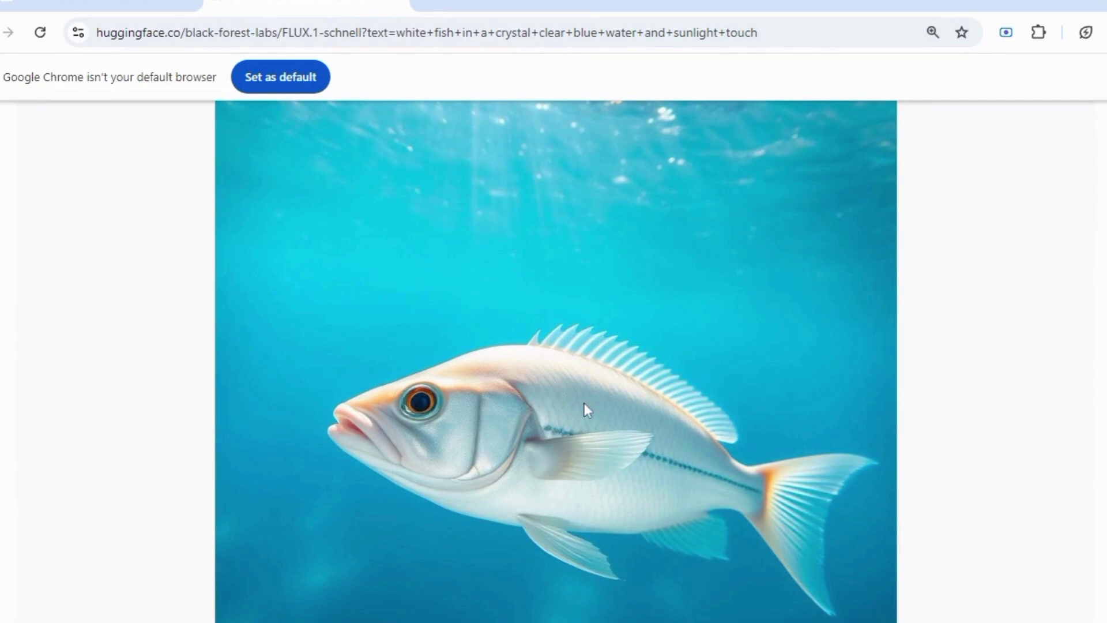
scroll(831, 396, "down", 1)
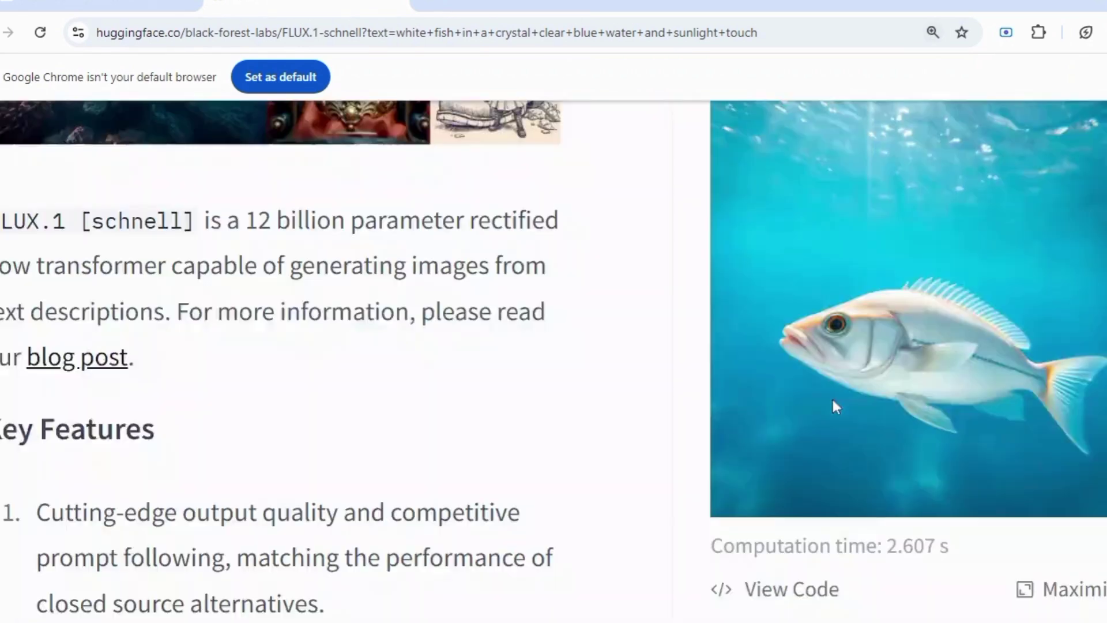
- Look through the FLUX.1-schnell model page, including its key features, API endpoints, linked Spaces and diffusers code example
scroll(553, 361, "down", 10)
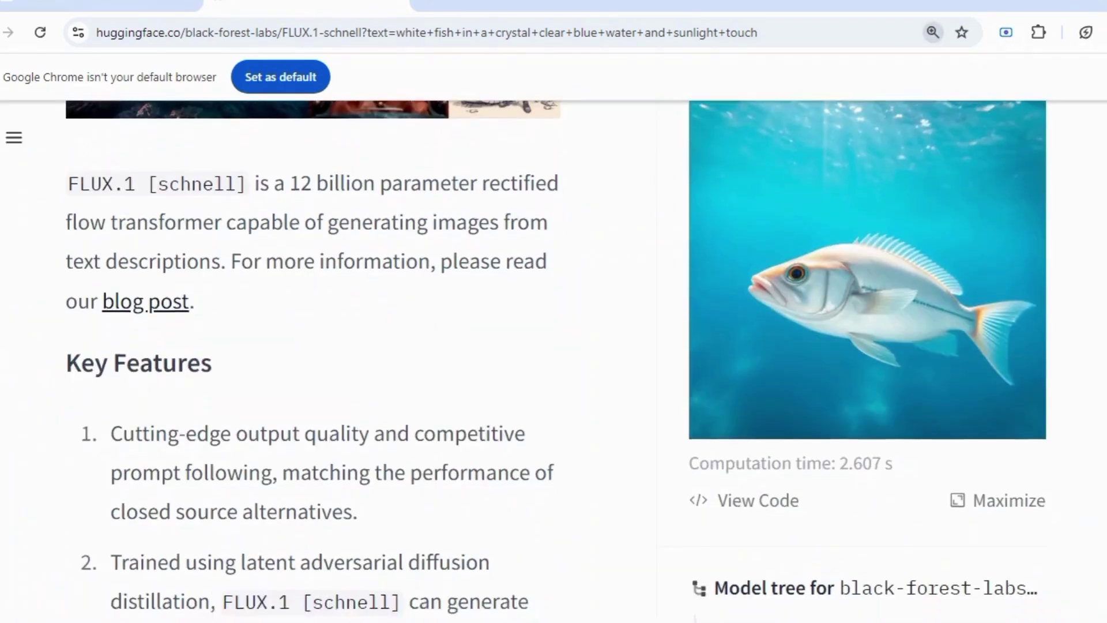
scroll(554, 361, "down", 8)
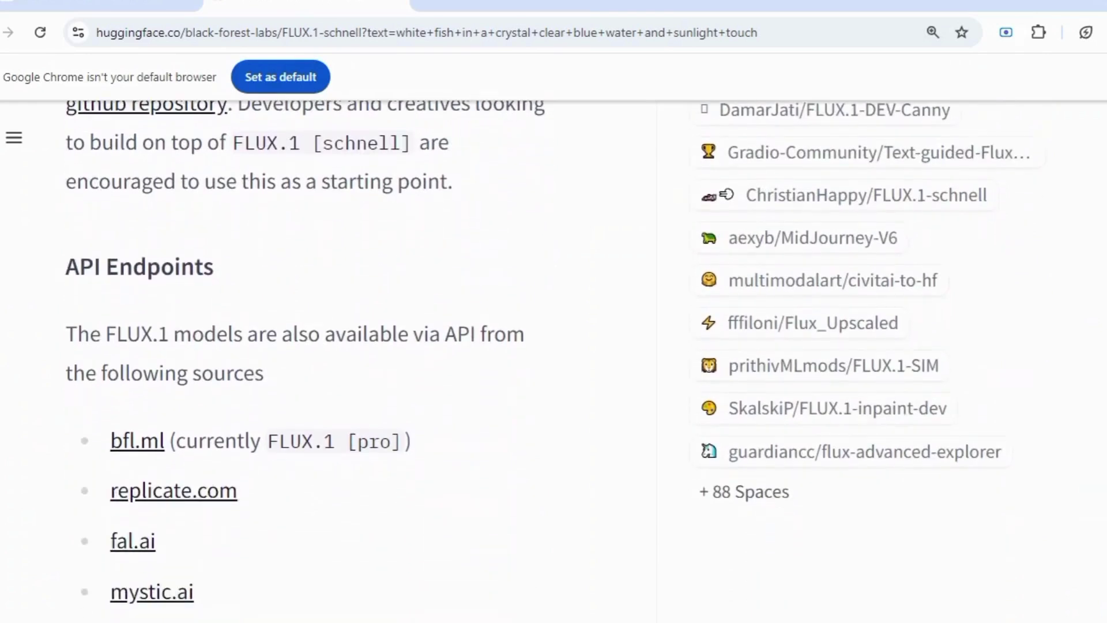
scroll(553, 362, "down", 5)
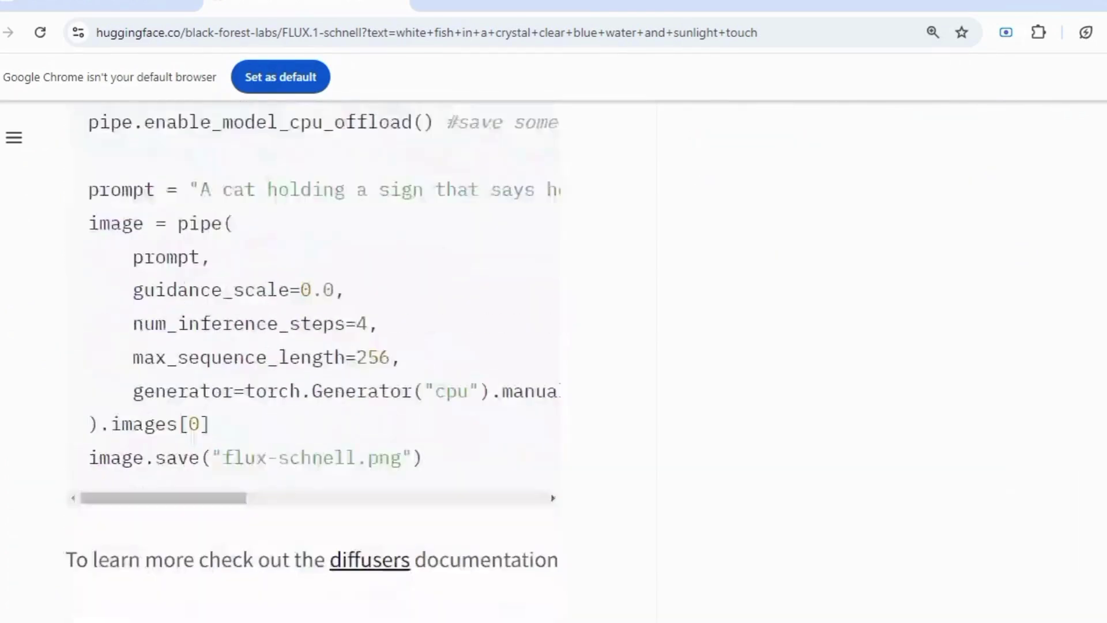
scroll(554, 361, "up", 15)
scroll(554, 361, "up", 6)
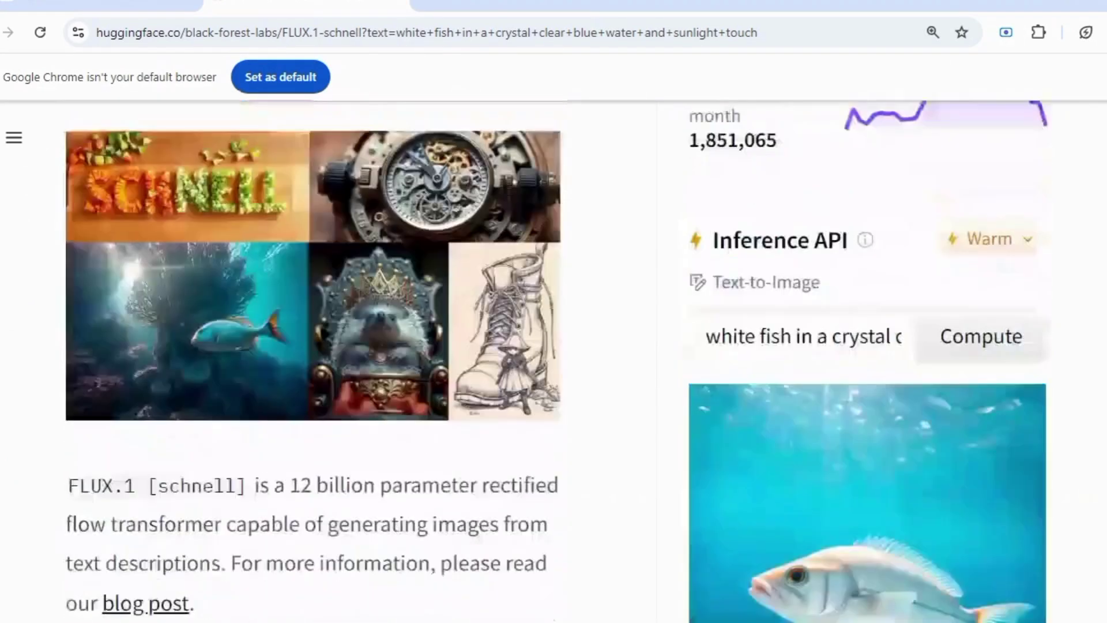
scroll(553, 361, "down", 3)
key("ctrl+minus")
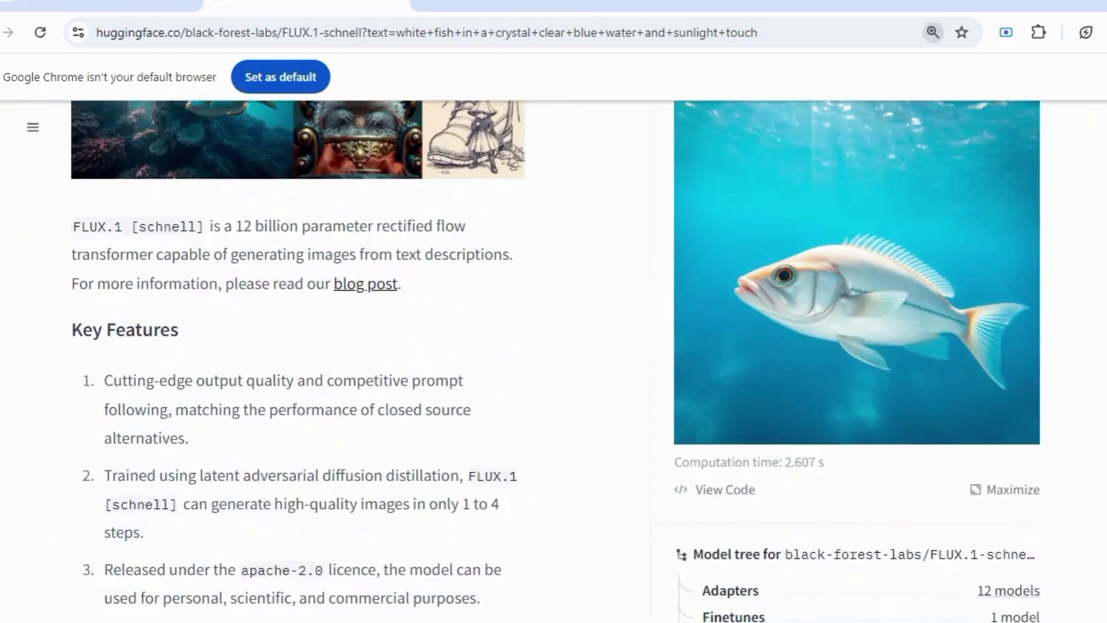
key("ctrl+minus")
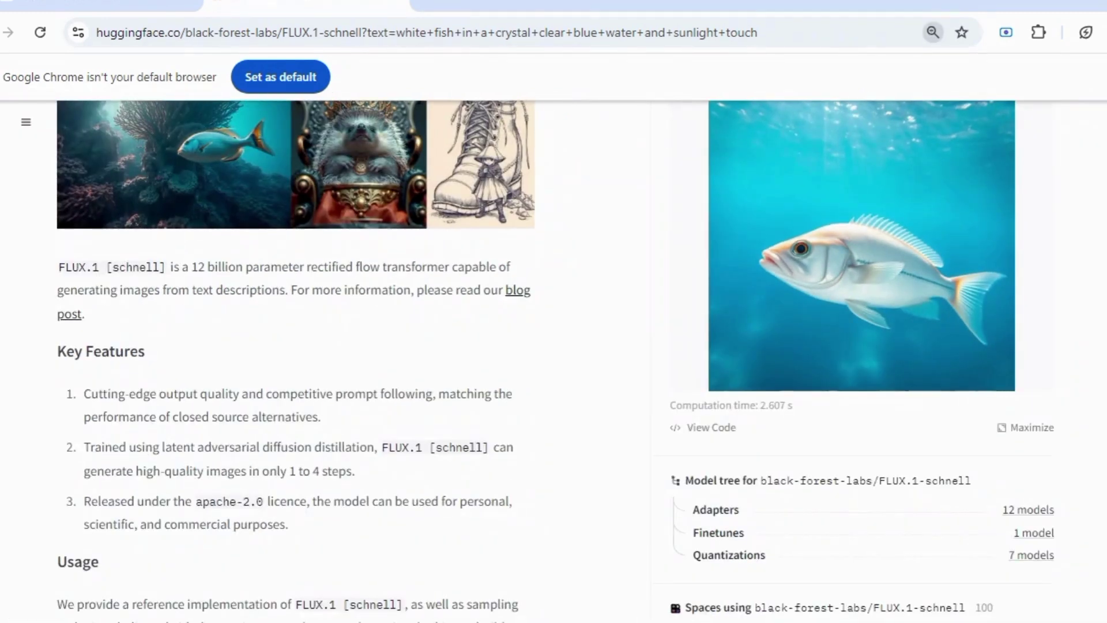
scroll(553, 361, "up", 5)
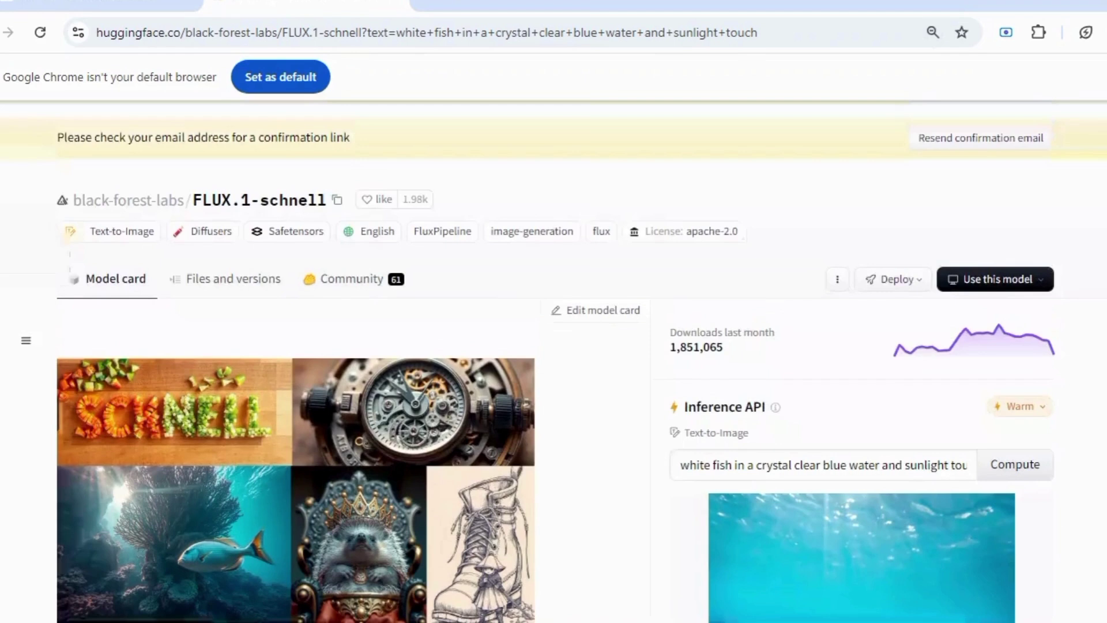